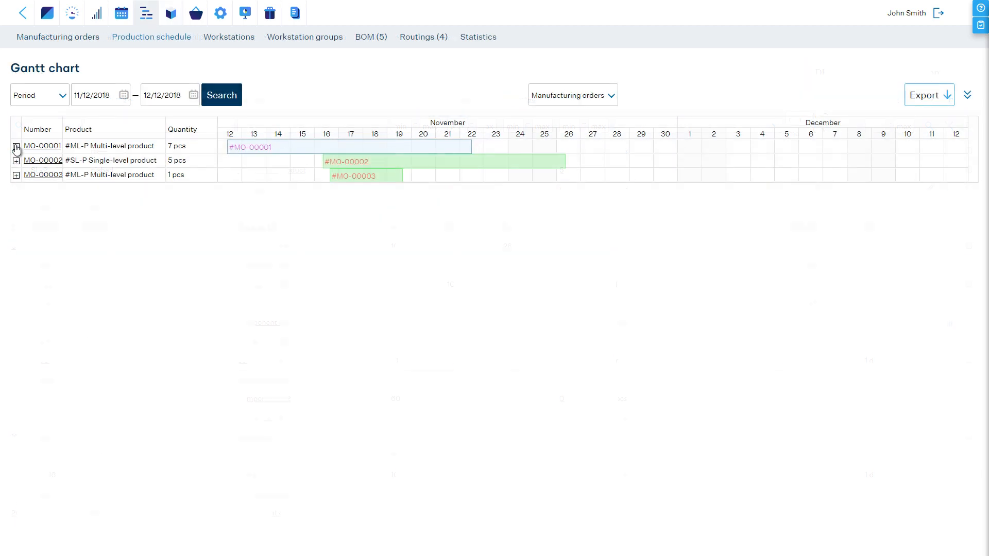
Expand the 7 pcs Multi-level product order in the Gantt chart and inspect its first CNC operation's details.
{"action": "left_click", "coordinate": [16, 146]}
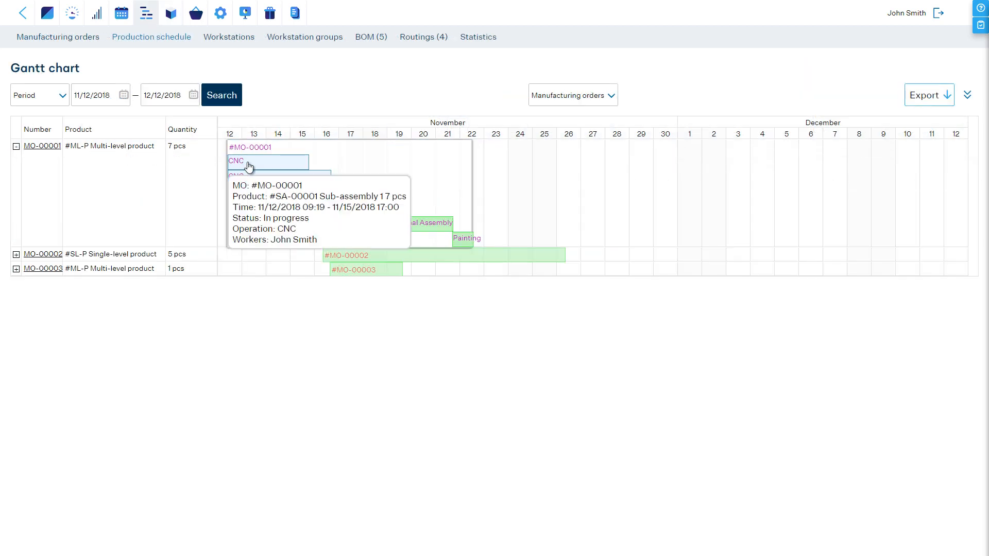
{"action": "mouse_move", "coordinate": [296, 183]}
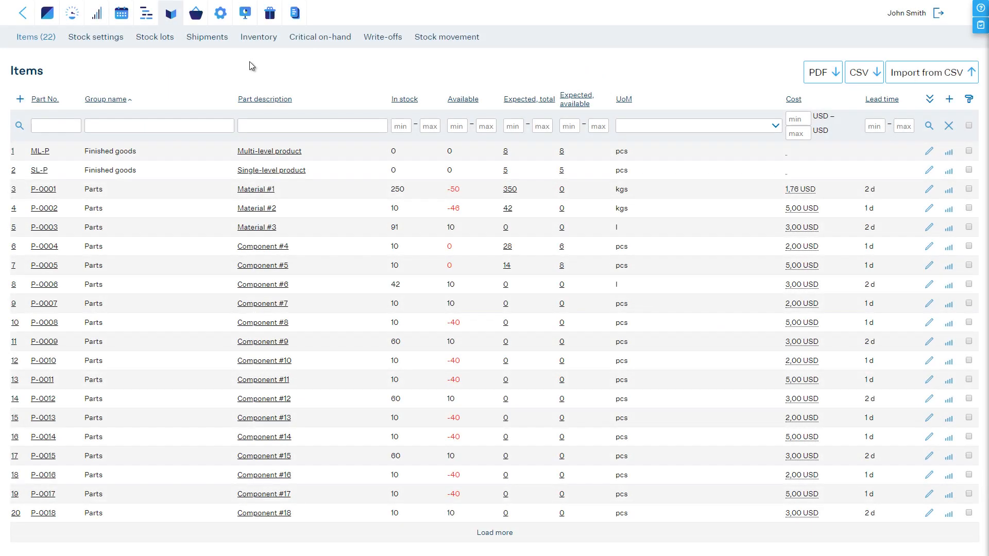
Open BOM revision B of the ML-P Multi-level product and export it as an indented BOM.
{"action": "left_click", "coordinate": [259, 152]}
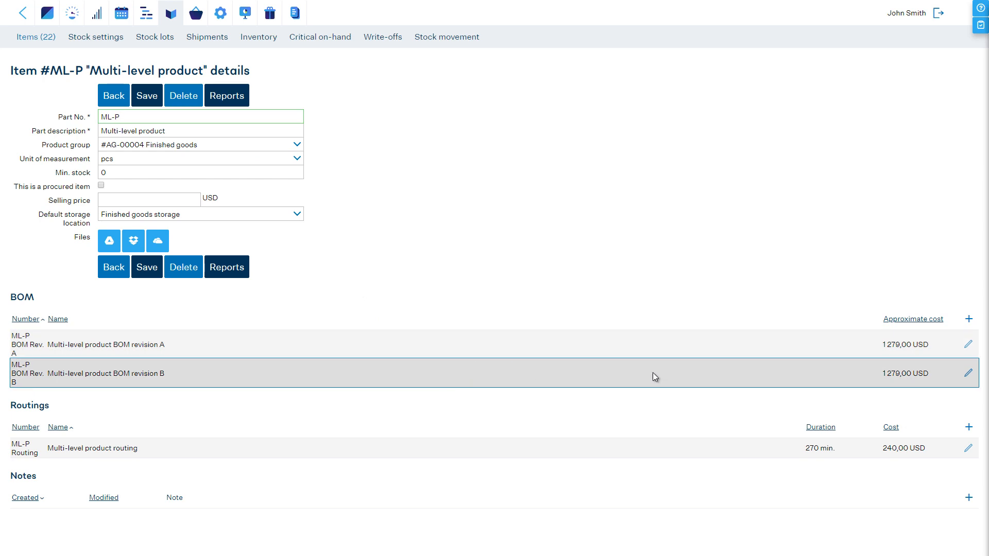
{"action": "left_click", "coordinate": [968, 372]}
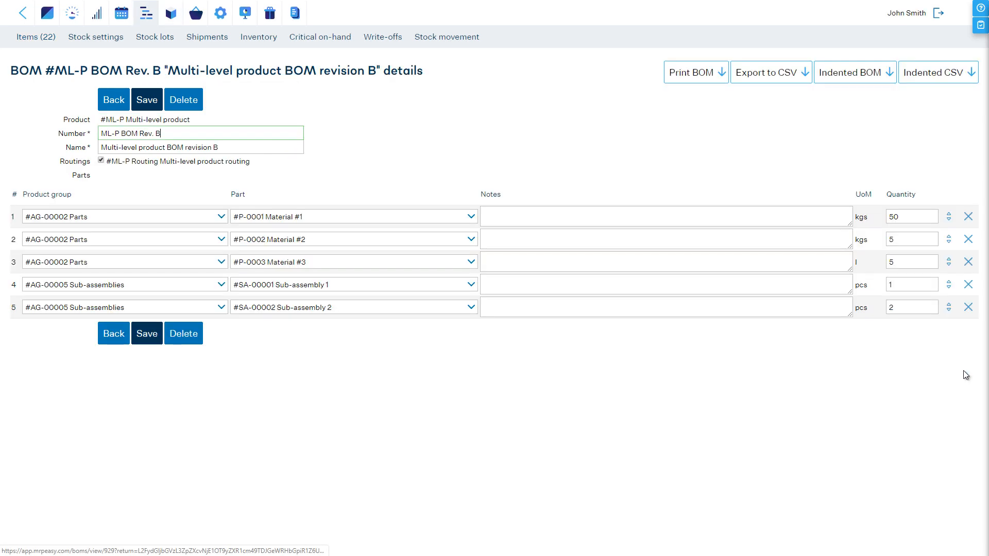
{"action": "left_click", "coordinate": [869, 76]}
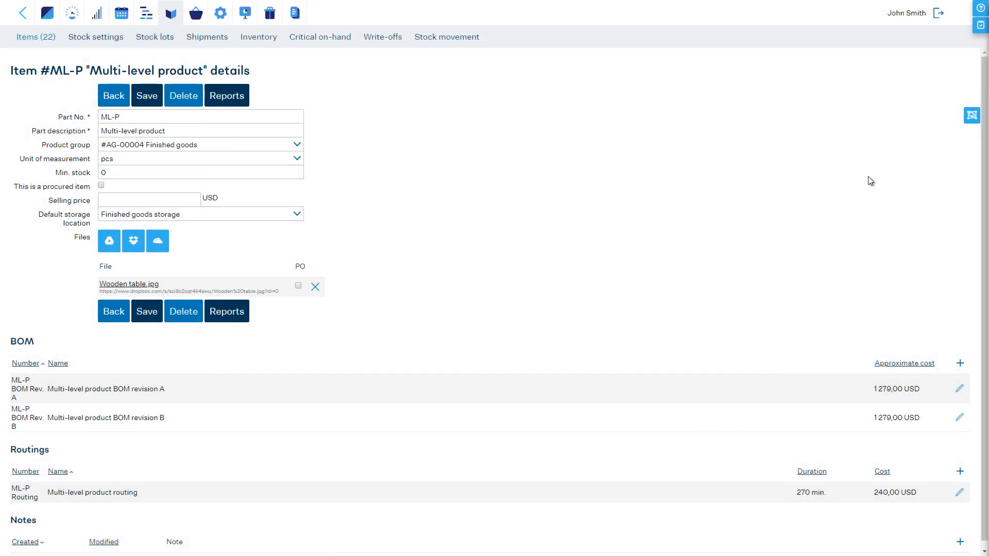
View the image file attached to the ML-P Multi-level product item.
{"action": "left_click", "coordinate": [972, 117]}
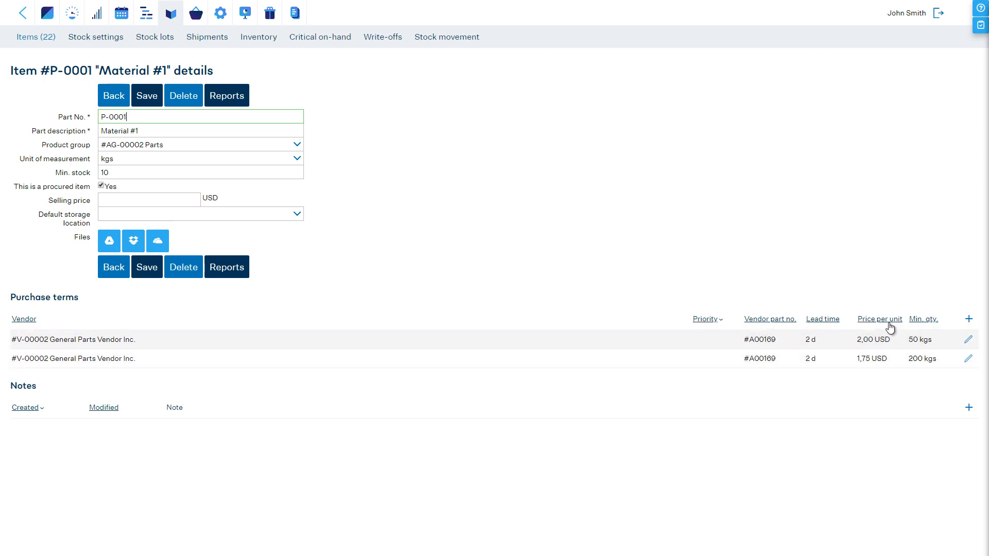
Show the Engagement report for item P-0001 Material #1.
{"action": "left_click", "coordinate": [220, 93]}
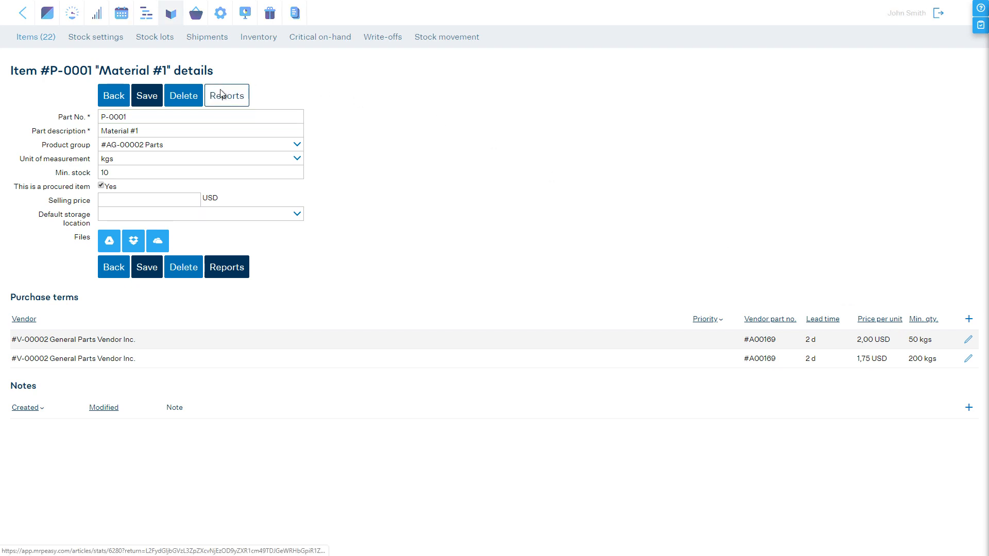
{"action": "left_click", "coordinate": [221, 90]}
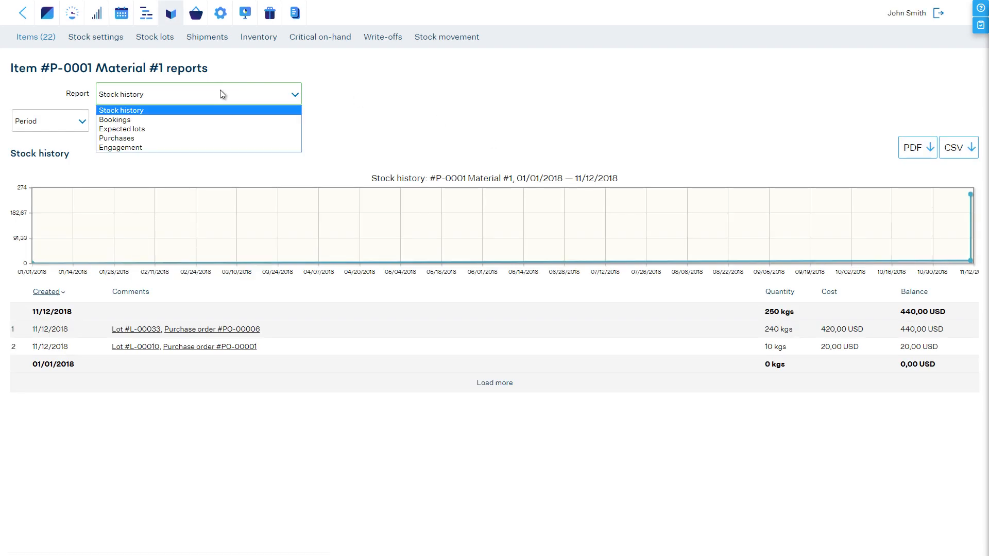
{"action": "left_click", "coordinate": [170, 147]}
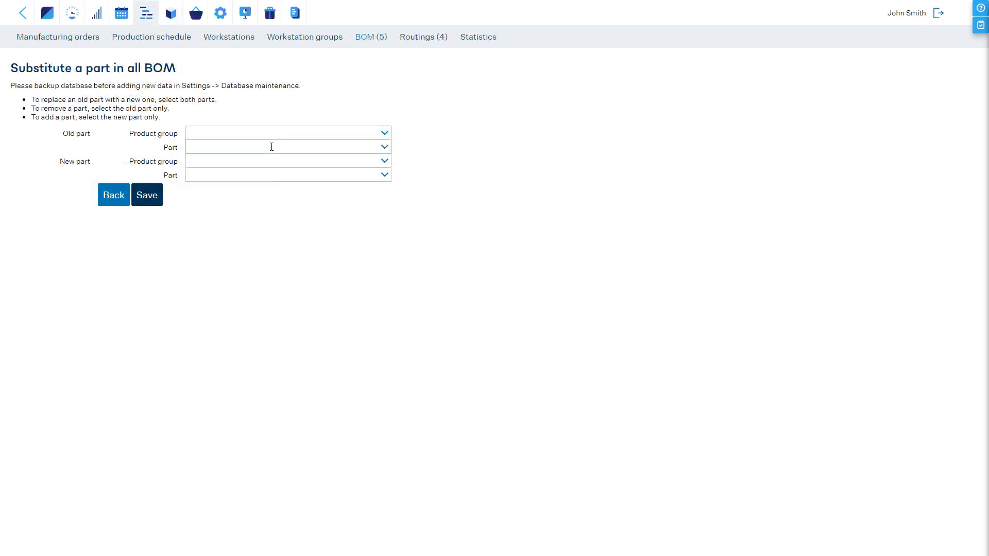
Find the old part with the search text "mater" and select it for substitution in all BOMs.
{"action": "type", "text": "mater"}
{"action": "left_click", "coordinate": [258, 160]}
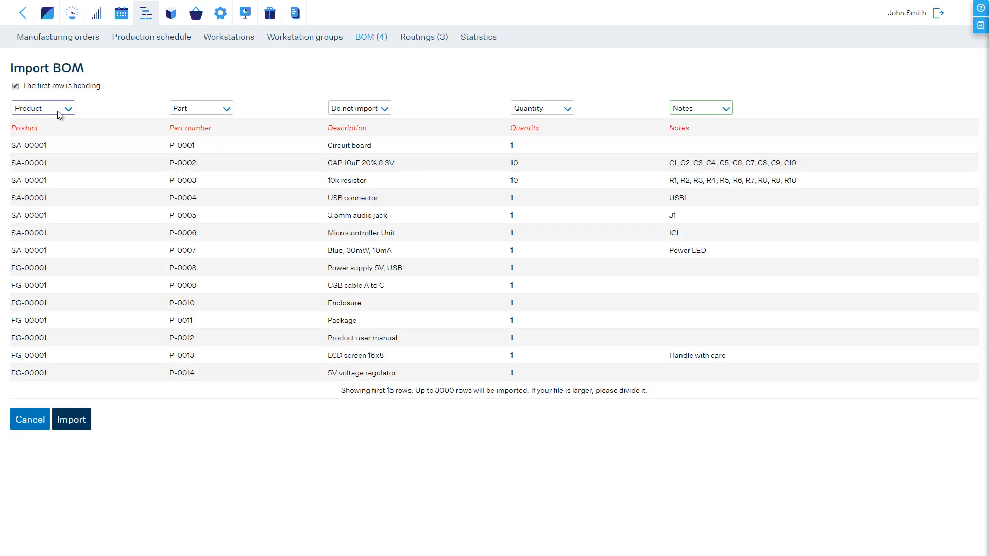
Import the BOM file with its Product, Part, Quantity and Notes columns mapped and the description column not imported.
{"action": "left_click", "coordinate": [81, 419]}
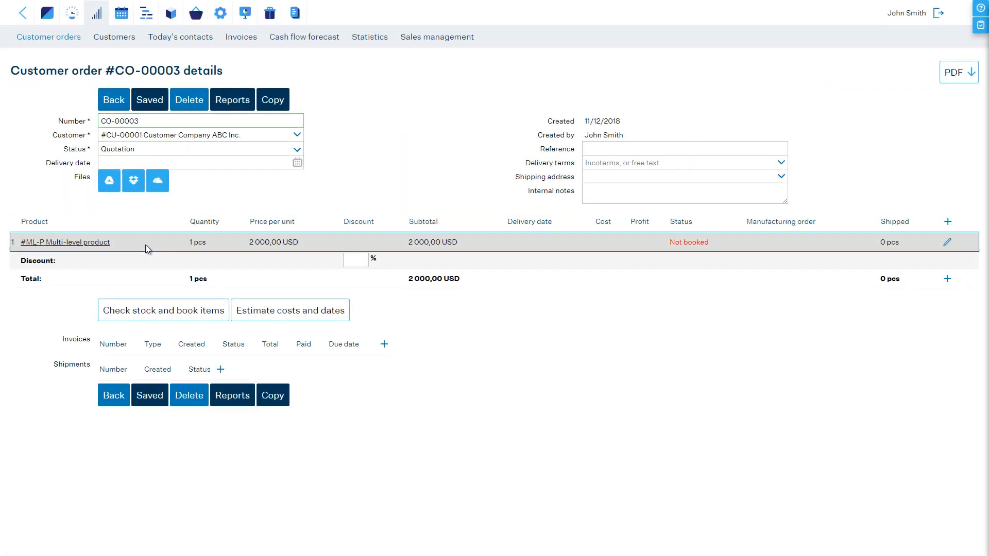
Estimate costs and dates for the Multi-level product customer order, using stock material costs and a 50% default markup.
{"action": "left_click", "coordinate": [271, 312]}
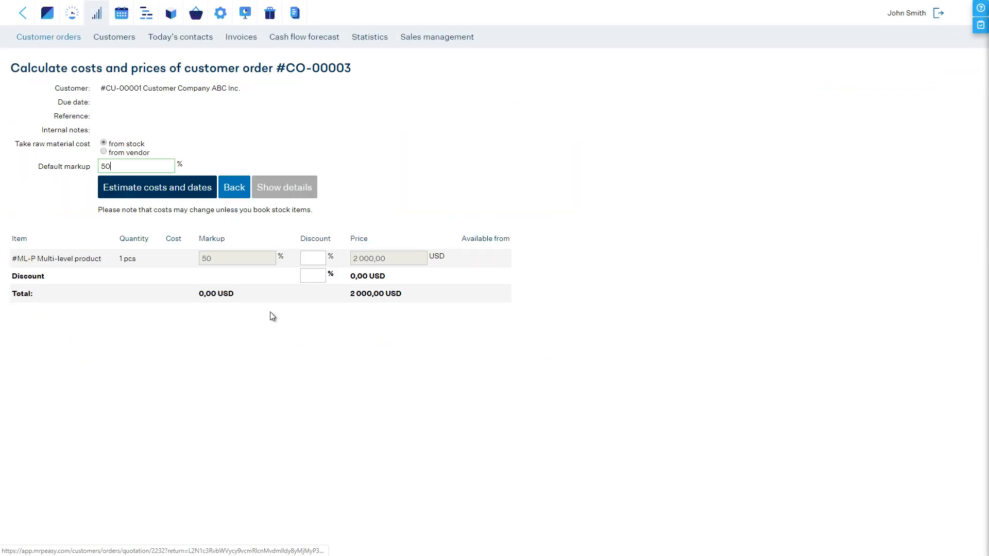
{"action": "left_click", "coordinate": [190, 200]}
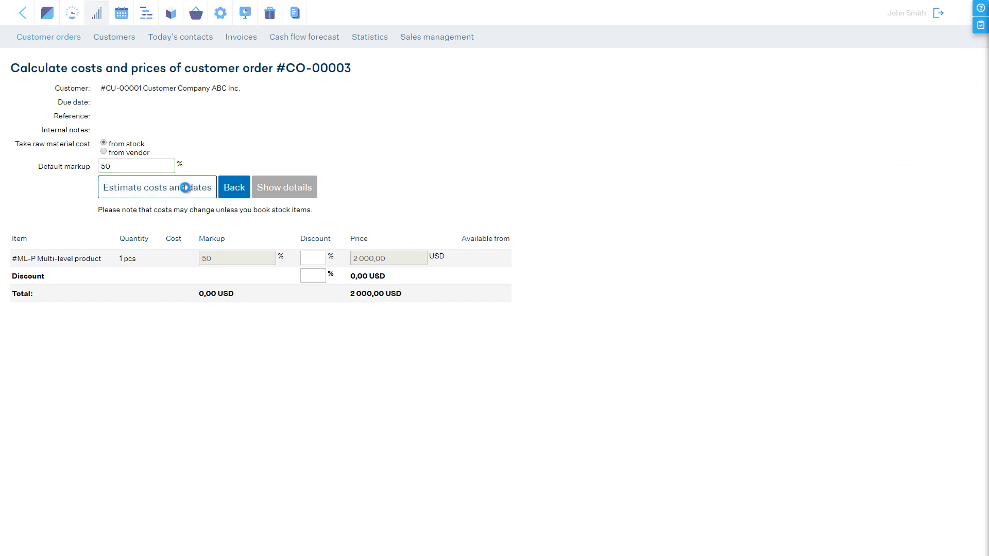
{"action": "left_click", "coordinate": [186, 195]}
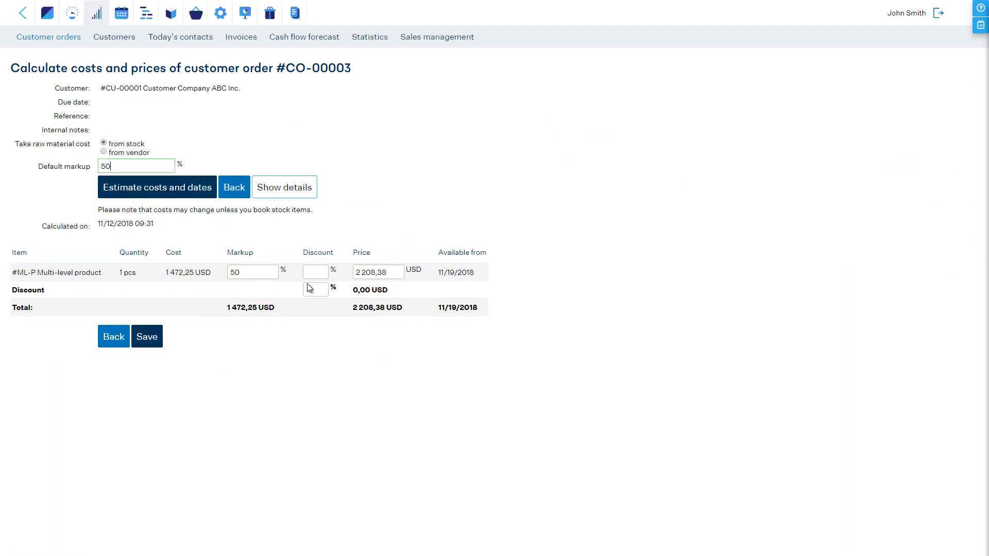
{"action": "left_click", "coordinate": [451, 277]}
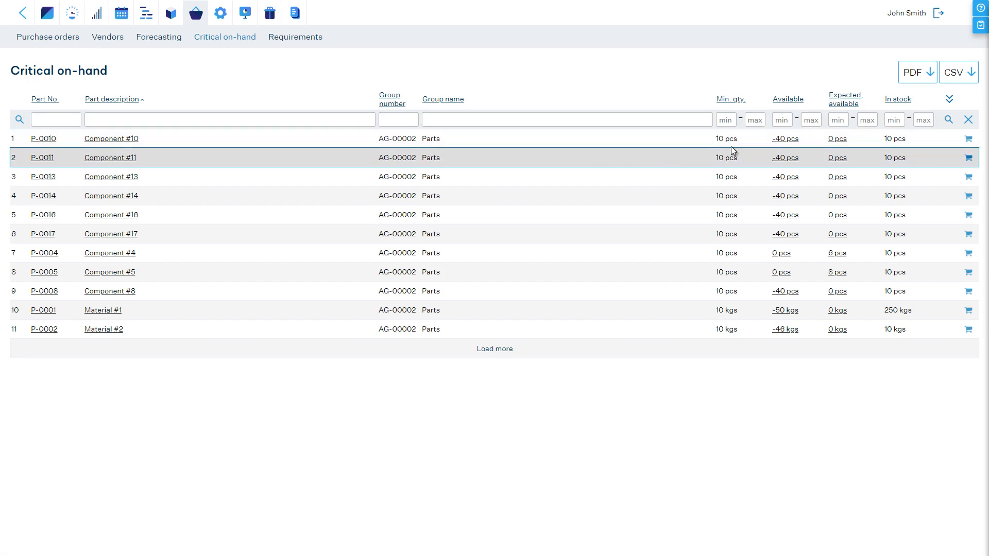
Create and save a purchase order to General Parts Vendor Inc. for the parts on the critical on-hand list.
{"action": "left_click", "coordinate": [968, 139]}
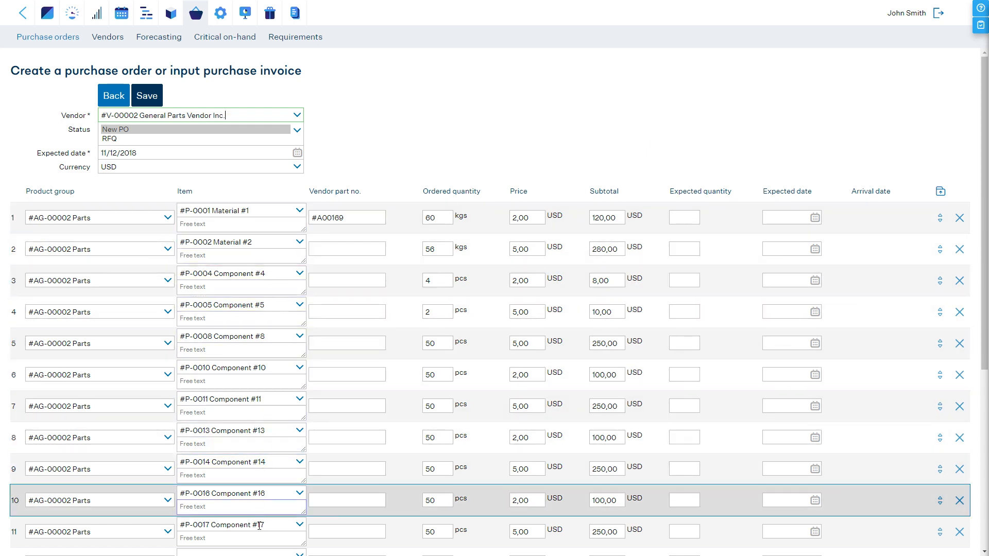
{"action": "left_click", "coordinate": [149, 95]}
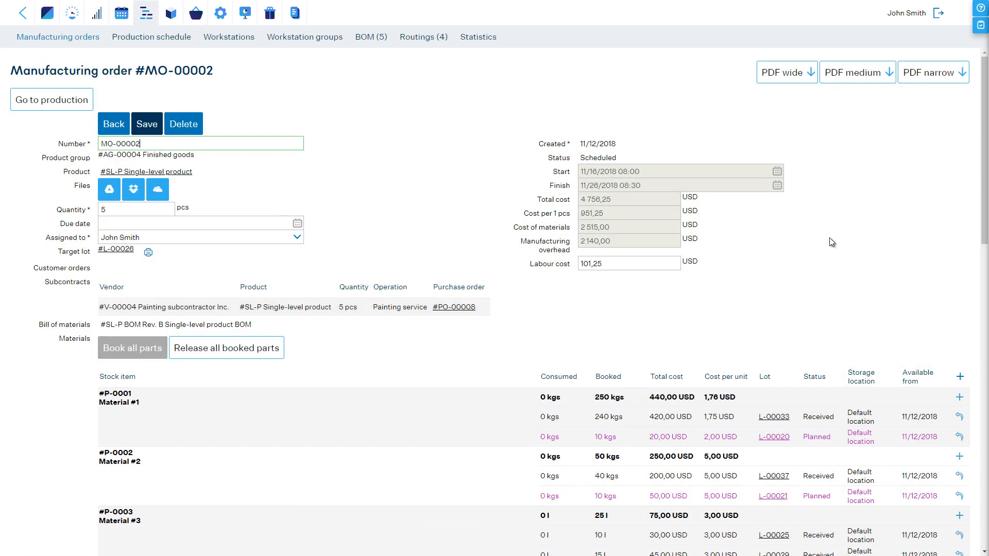
Examine the booked materials and lots of the Single-level product manufacturing order.
{"action": "left_click_drag", "start_coordinate": [984, 170], "coordinate": [983, 282]}
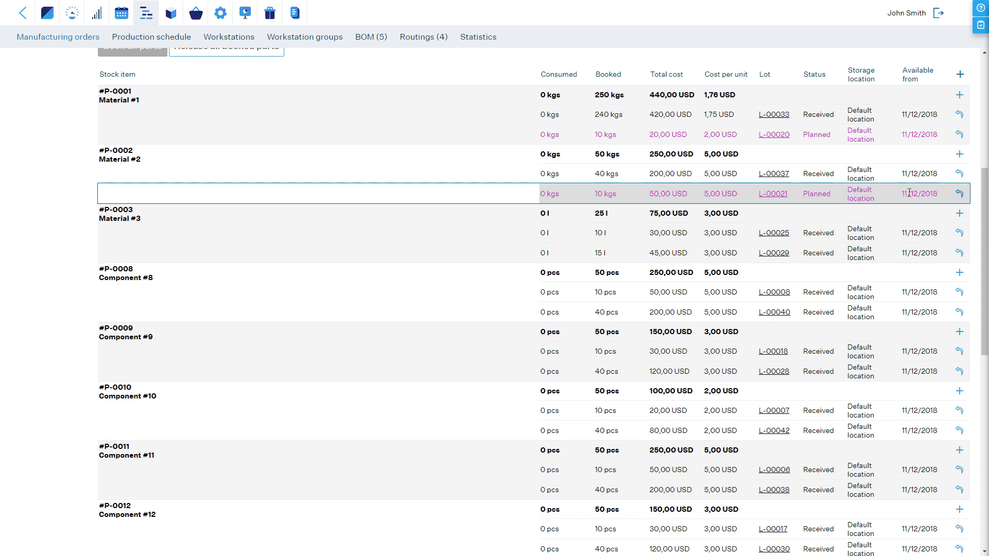
Show the production schedule as a Gantt chart arranged by workstations.
{"action": "left_click", "coordinate": [151, 37]}
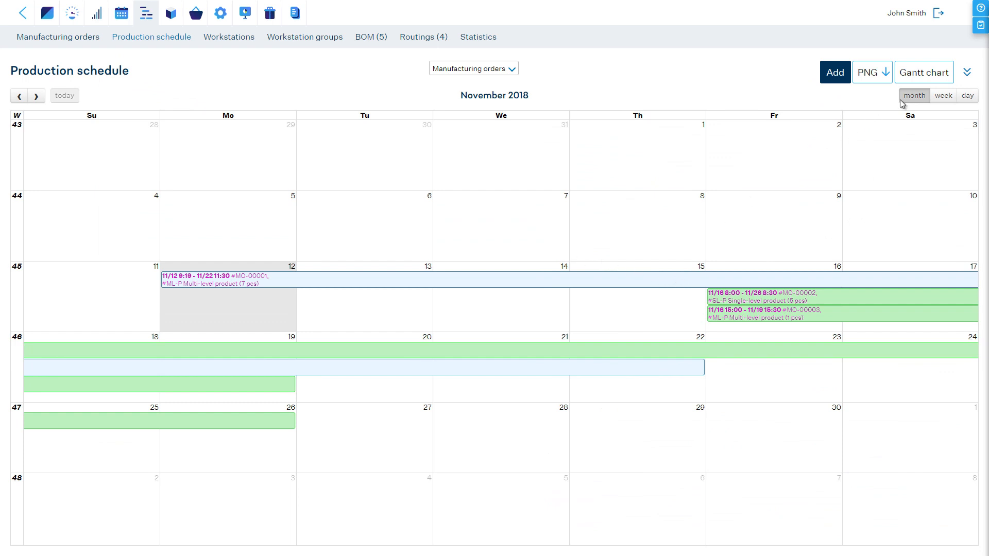
{"action": "left_click", "coordinate": [933, 72]}
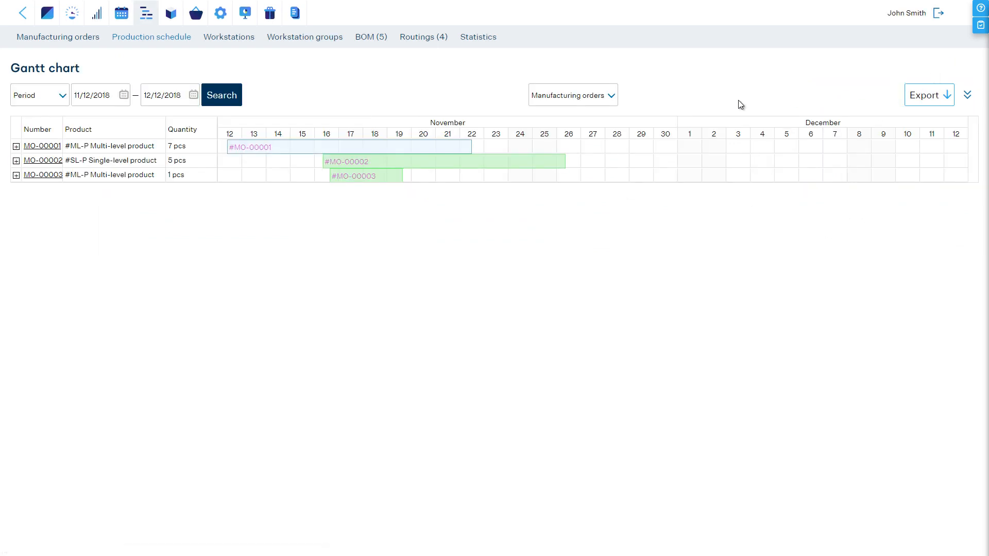
{"action": "left_click", "coordinate": [611, 102]}
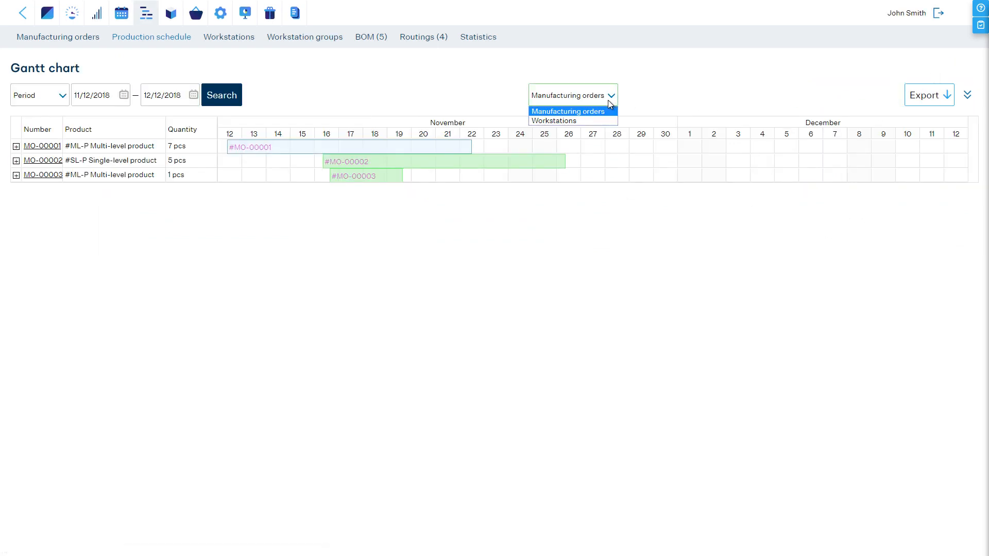
{"action": "left_click", "coordinate": [563, 121]}
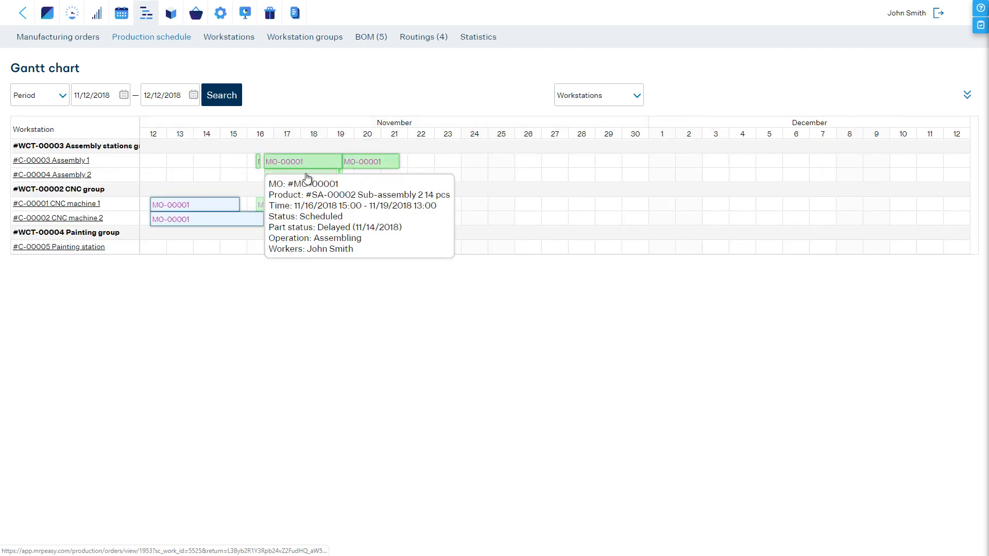
Reschedule the 7 pcs Multi-level product's Final Assembly operation to Assembly 2, starting 11/19/2018 12:59, in the first available time slot.
{"action": "mouse_move", "coordinate": [307, 179]}
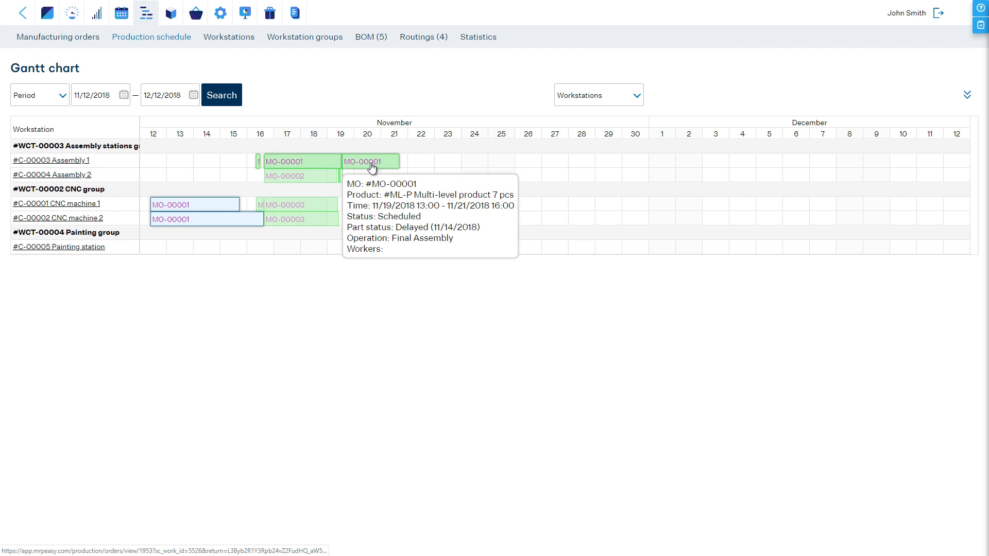
{"action": "left_click_drag", "start_coordinate": [370, 163], "coordinate": [370, 174]}
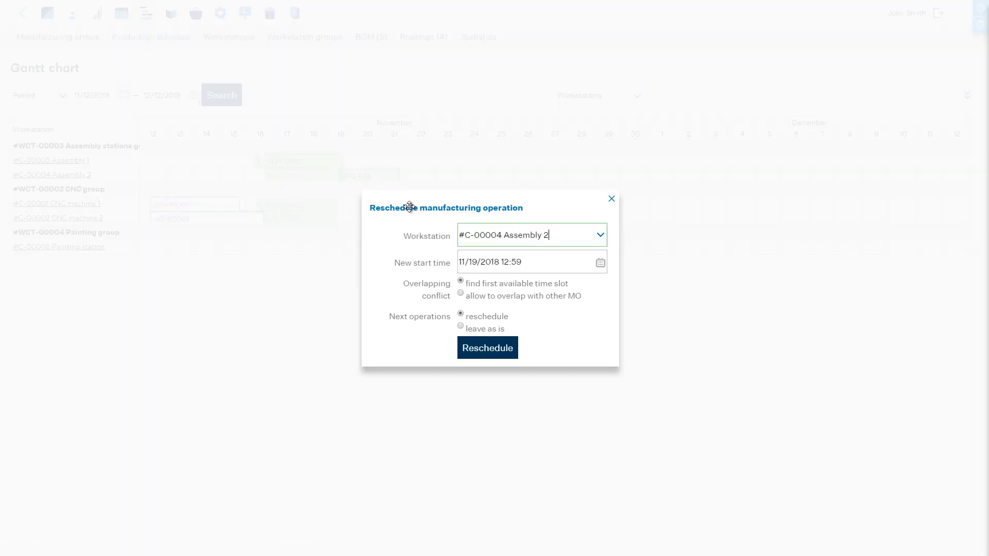
{"action": "left_click", "coordinate": [487, 347]}
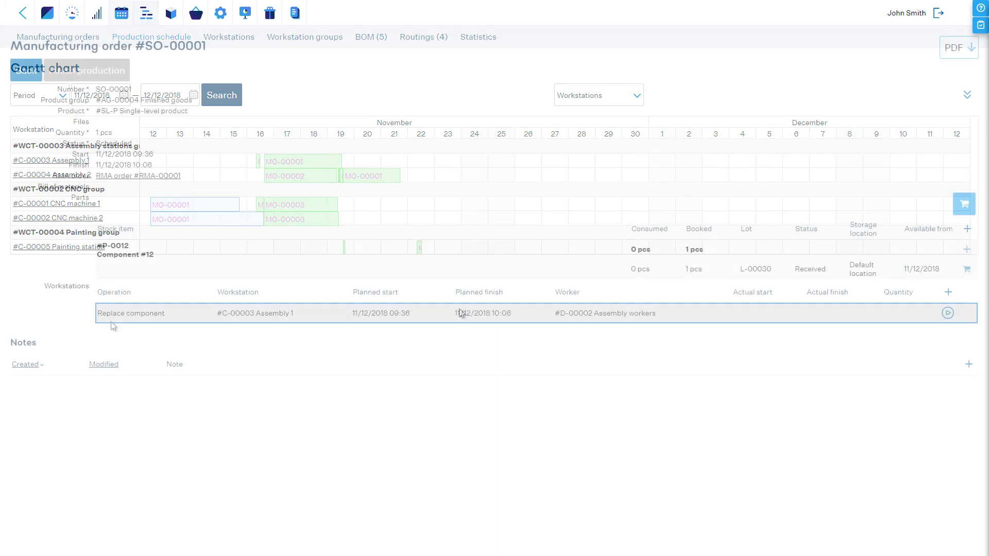
Start and finish the Replace component operation on Assembly 1 in the Single-level product service order.
{"action": "left_click", "coordinate": [949, 315]}
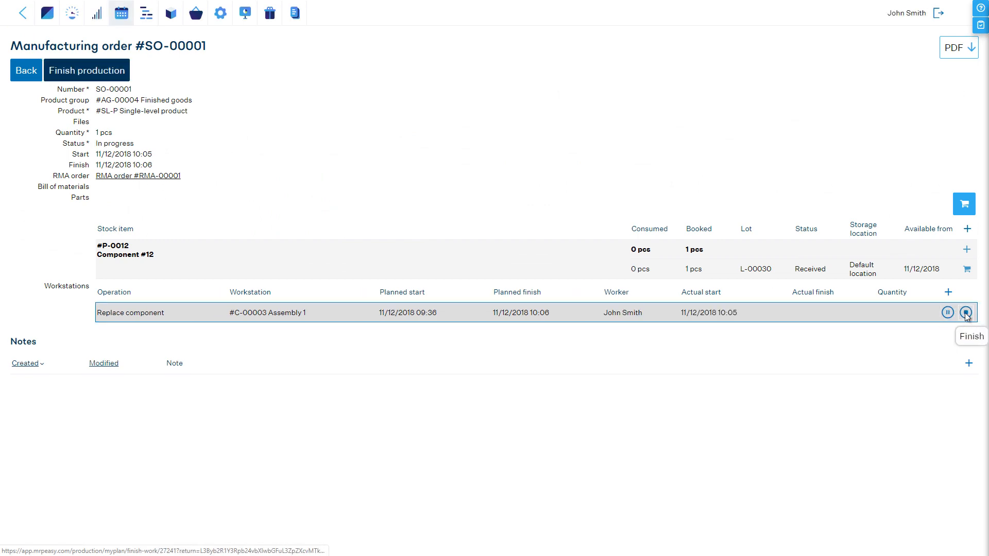
{"action": "left_click", "coordinate": [965, 312]}
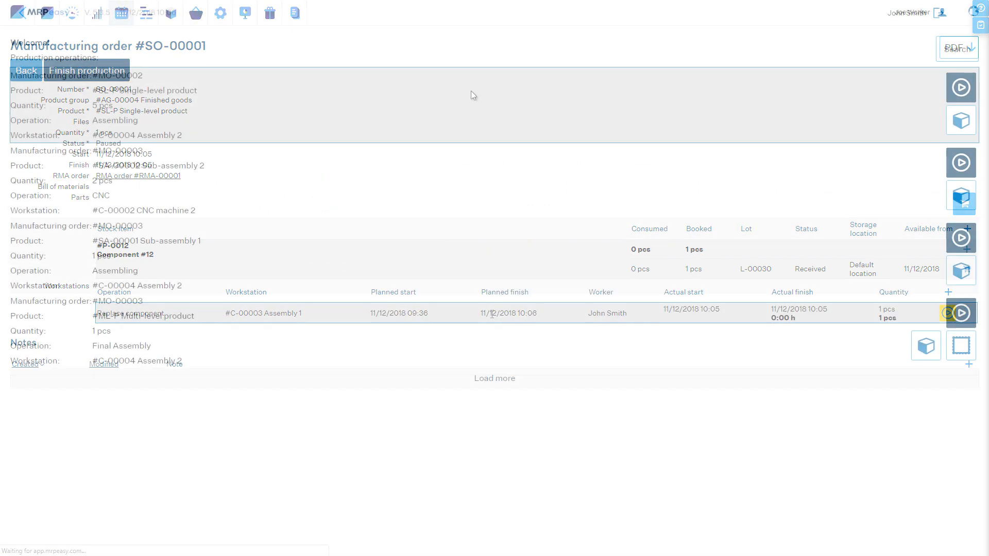
Start the Single-level product's Assembling operation on Assembly 2 and finish it with 5 pcs made.
{"action": "left_click", "coordinate": [951, 89]}
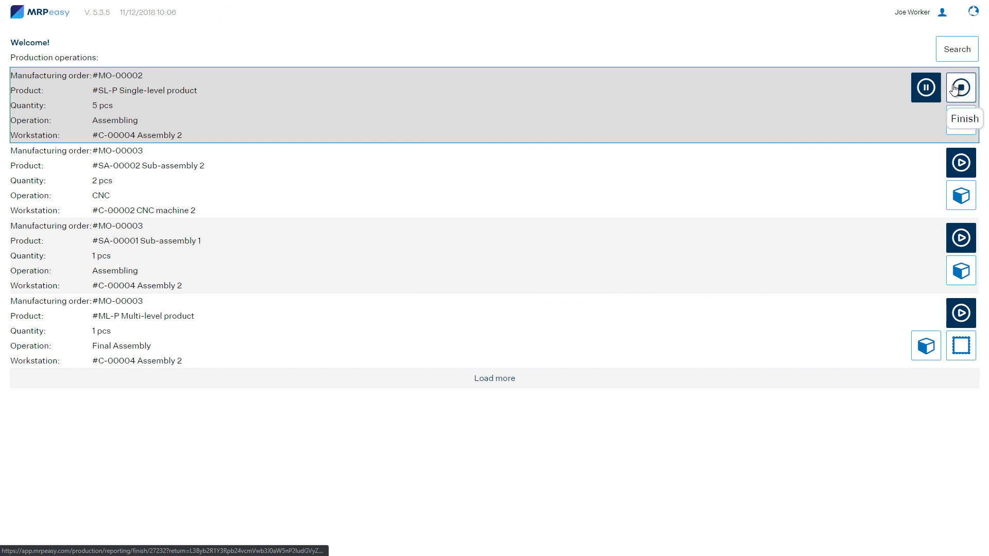
{"action": "left_click", "coordinate": [954, 88]}
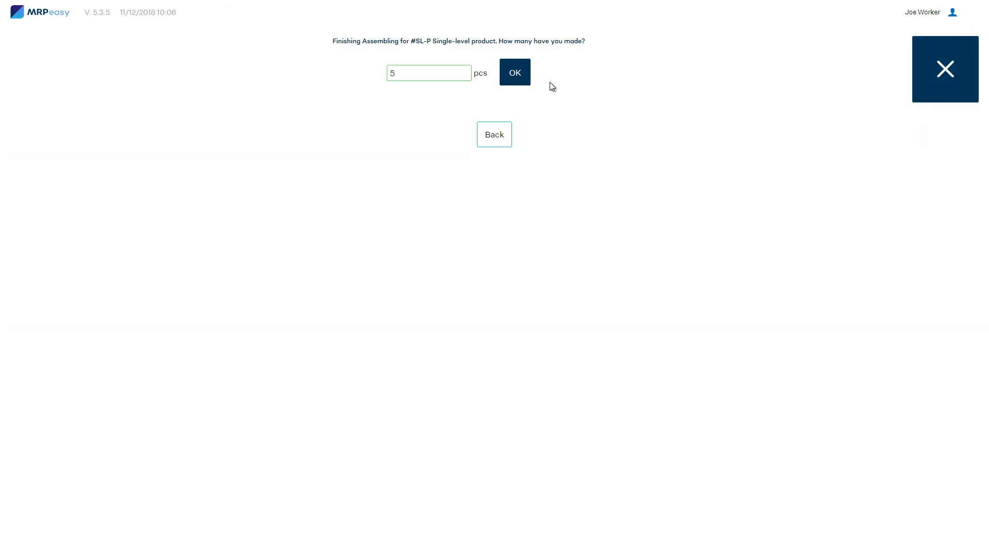
{"action": "left_click", "coordinate": [515, 73]}
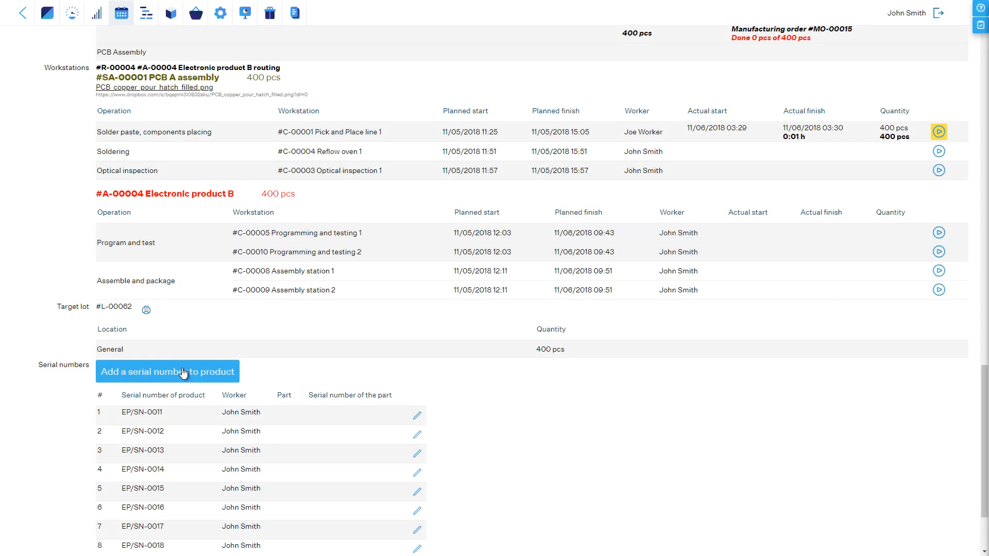
Add serial number EP/SN-0021 to Electronic product B with Circuit board part serial CB-0001, and add another serial number entry.
{"action": "left_click", "coordinate": [183, 371]}
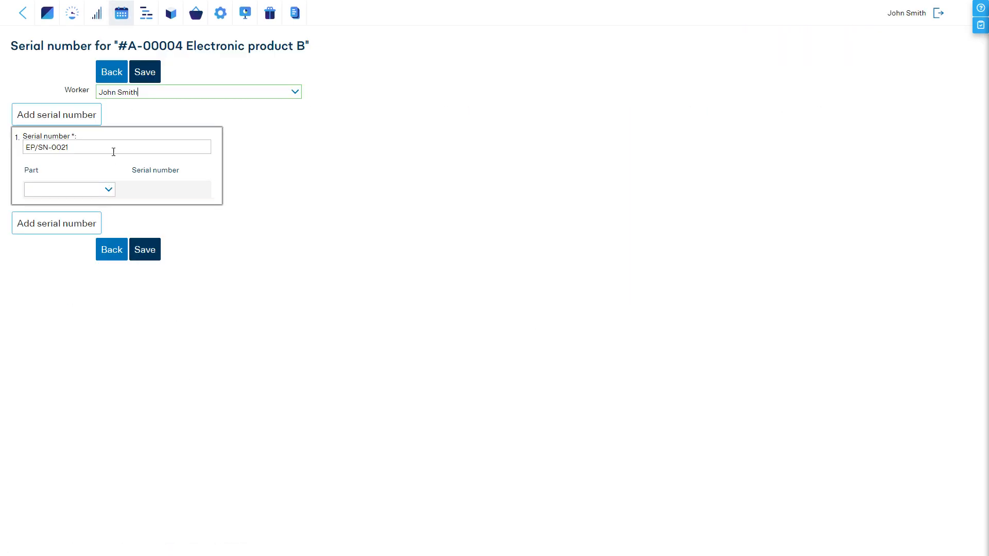
{"action": "left_click", "coordinate": [111, 190]}
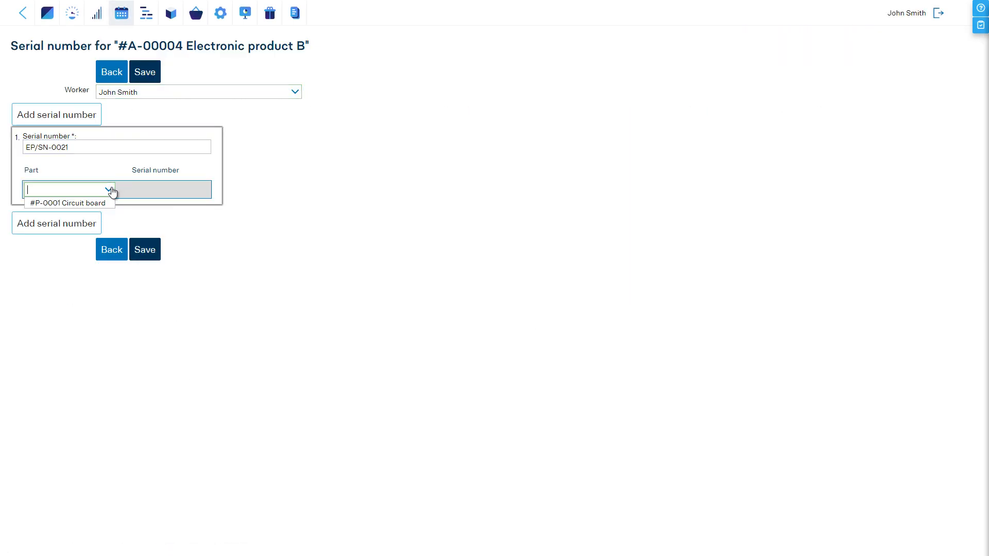
{"action": "left_click", "coordinate": [104, 202]}
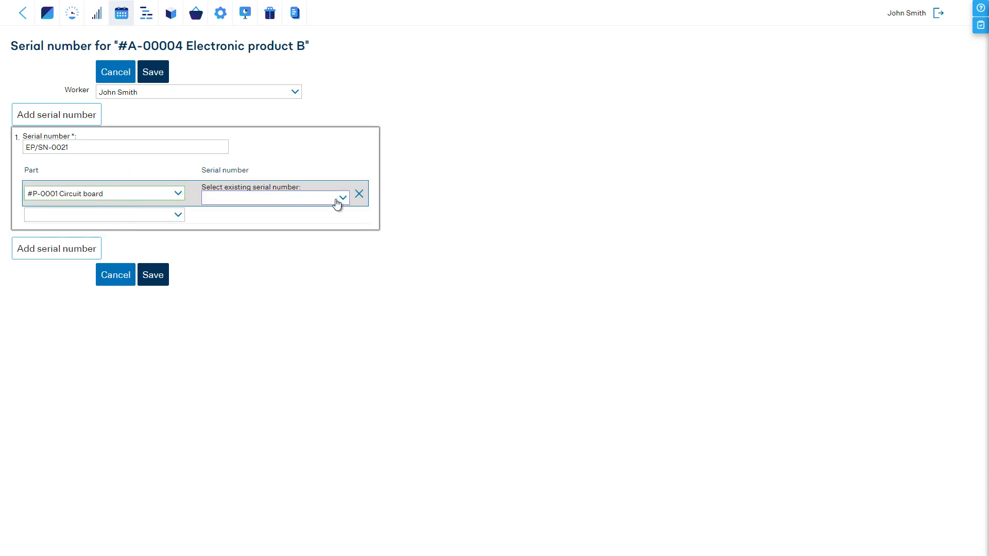
{"action": "left_click", "coordinate": [340, 201]}
{"action": "left_click", "coordinate": [326, 208]}
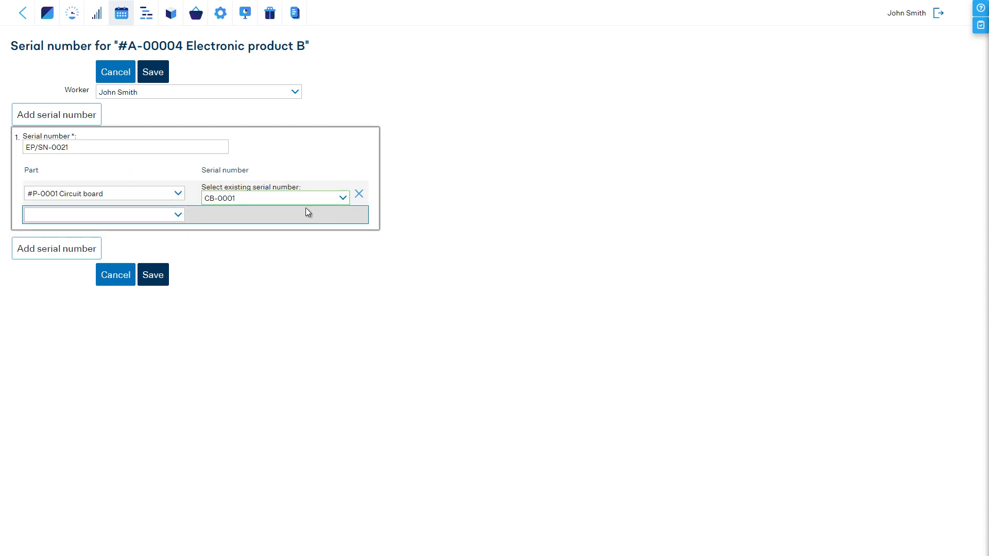
{"action": "left_click", "coordinate": [76, 246]}
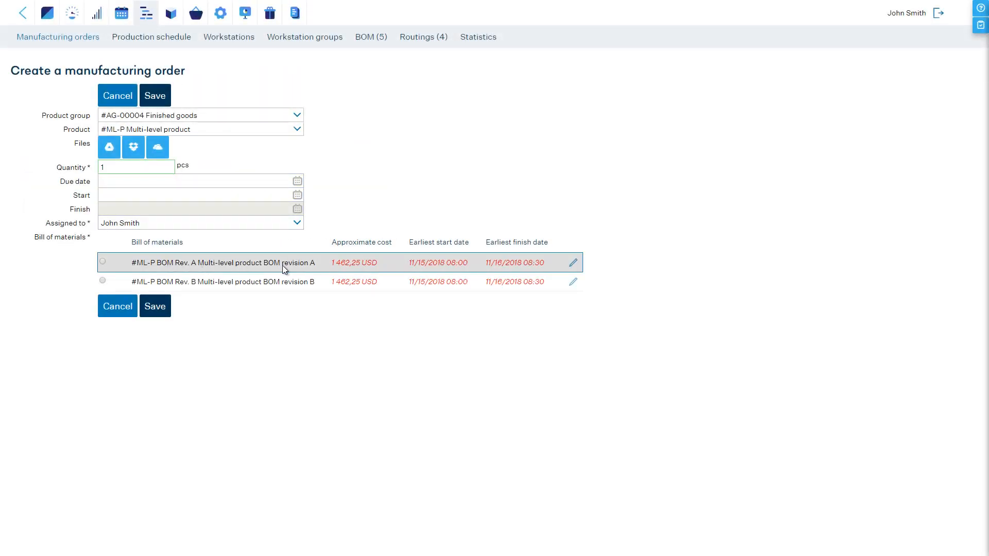
Examine the parts, costs and availability in BOM revision A for the new Multi-level product manufacturing order.
{"action": "left_click", "coordinate": [573, 263]}
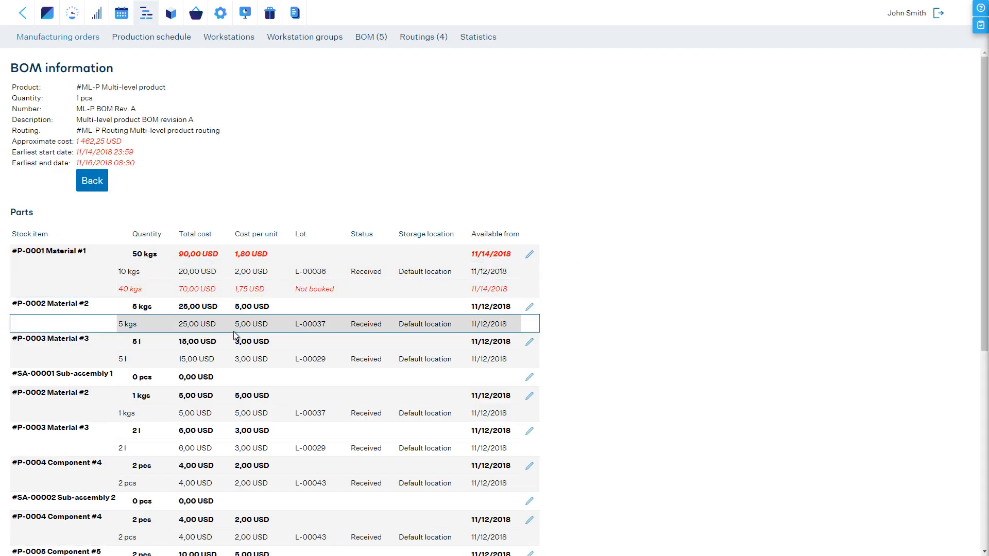
{"action": "scroll", "coordinate": [234, 335], "scroll_direction": "down", "scroll_amount": 5}
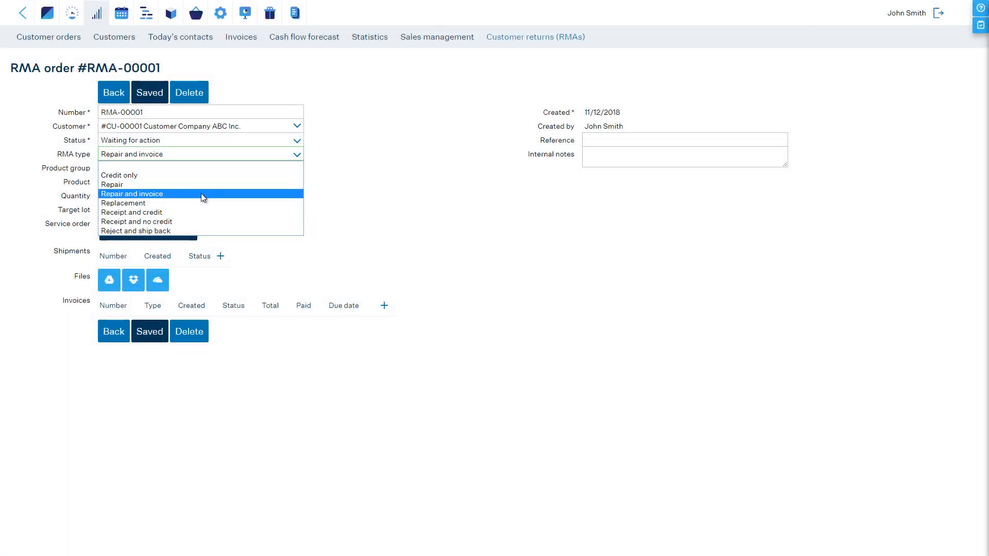
Set the customer return's RMA type to Repair and invoice and open a new service order for it.
{"action": "left_click", "coordinate": [200, 194]}
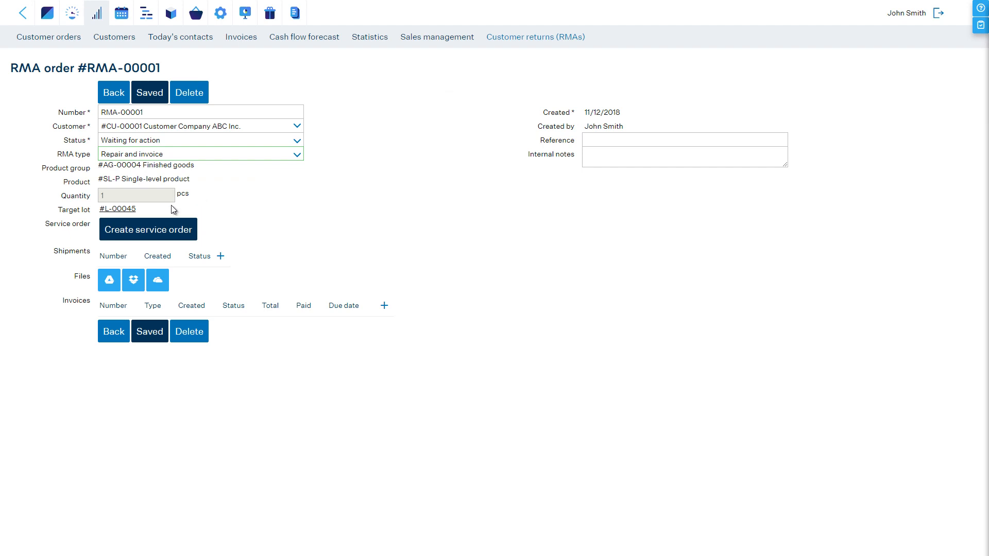
{"action": "left_click", "coordinate": [165, 228]}
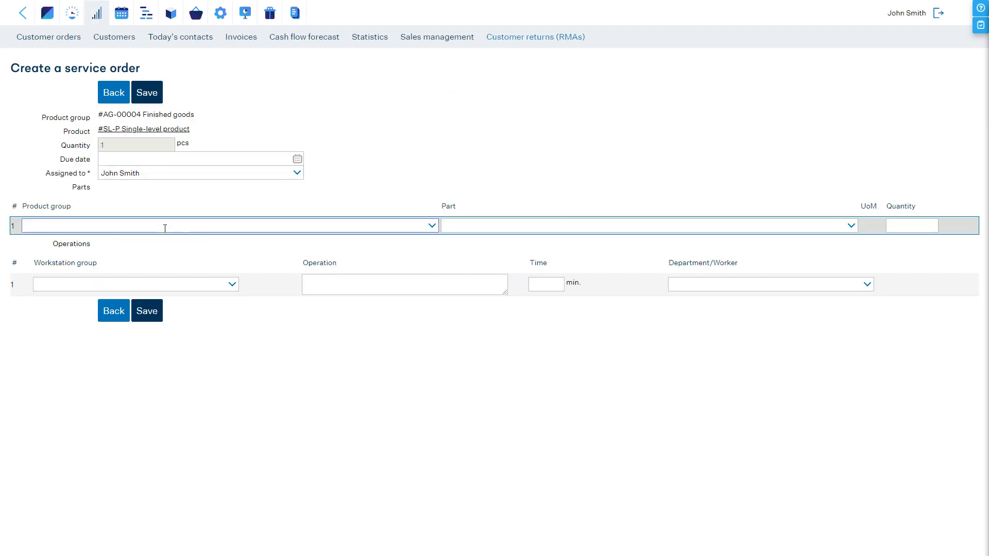